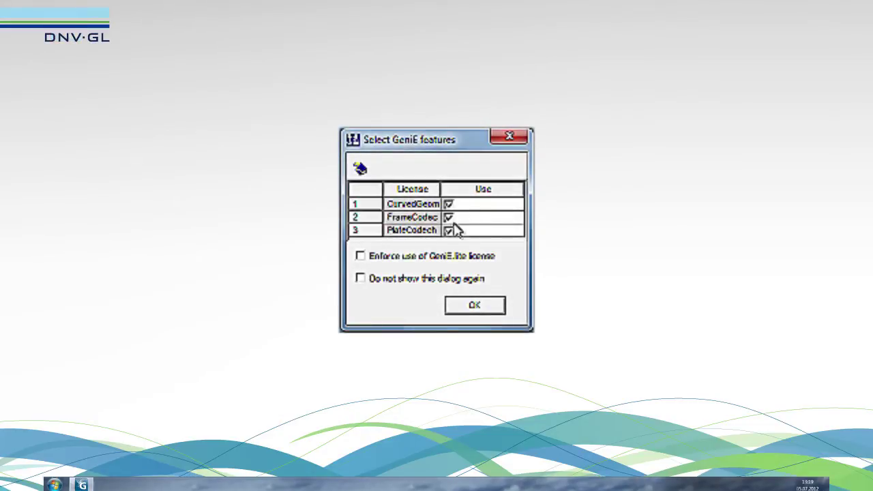
Step: Confirm the CurvedGeom, FrameCodec and PlateCodech licence features so GeniE starts
{"action": "left_click", "coordinate": [475, 307]}
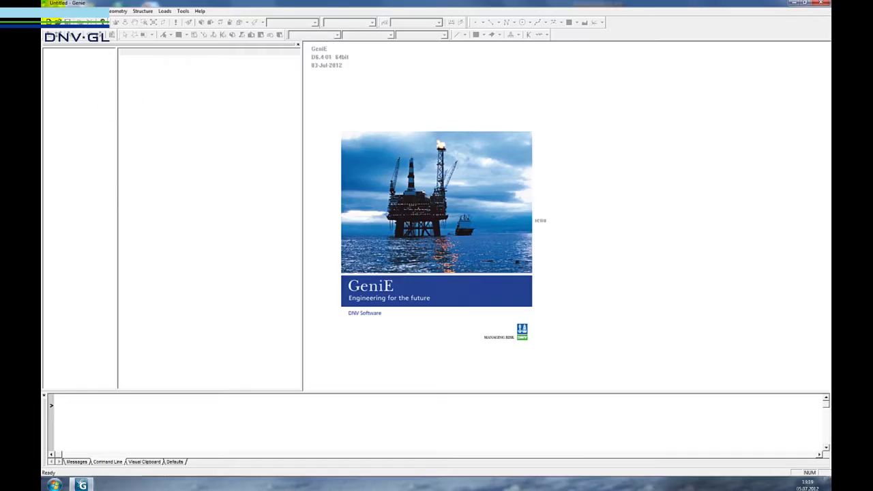
Step: Create a new workspace 'Sacs_import' using m, kN and delC database units, discarding the old database
{"action": "left_click", "coordinate": [48, 11]}
{"action": "left_click", "coordinate": [62, 23]}
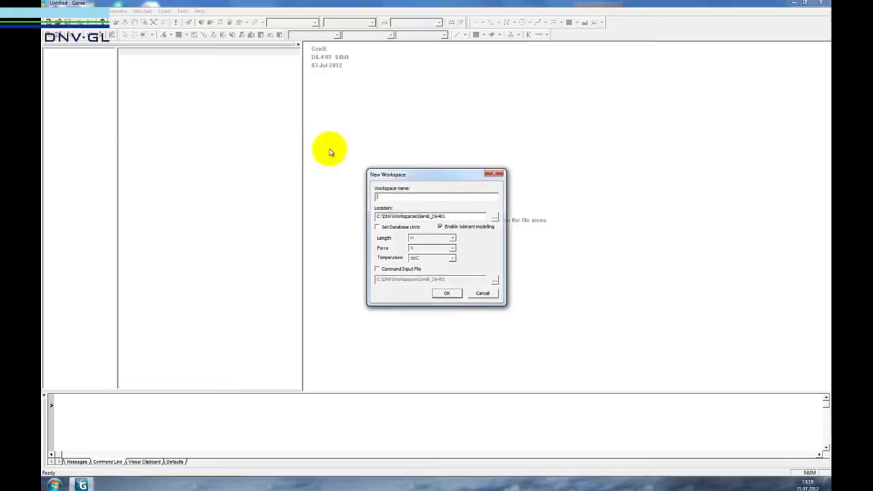
{"action": "left_click", "coordinate": [394, 198]}
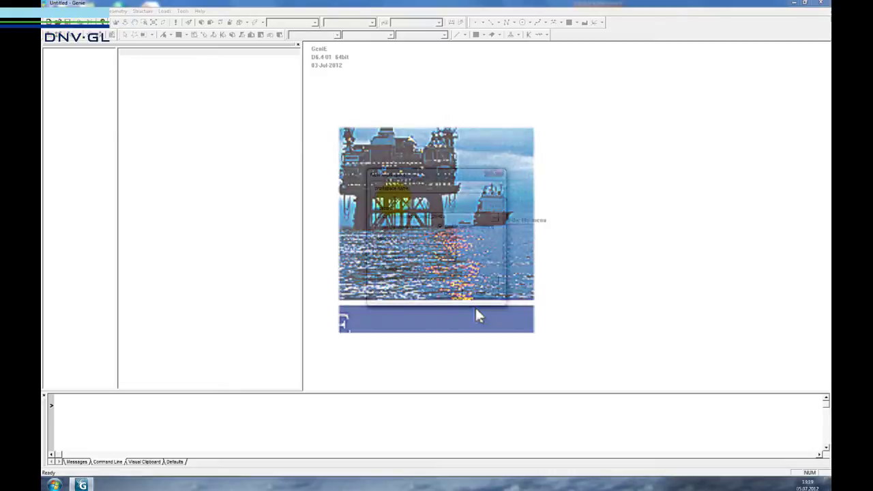
{"action": "type", "text": "Sacs_import"}
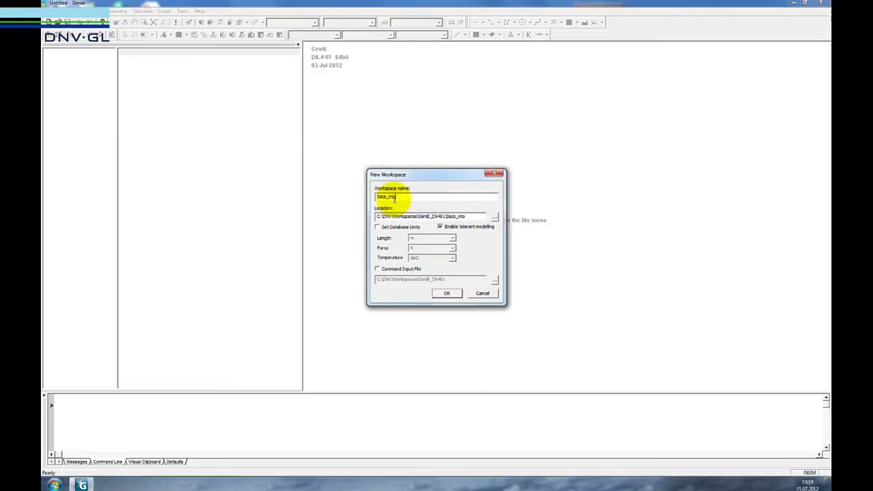
{"action": "left_click", "coordinate": [377, 228]}
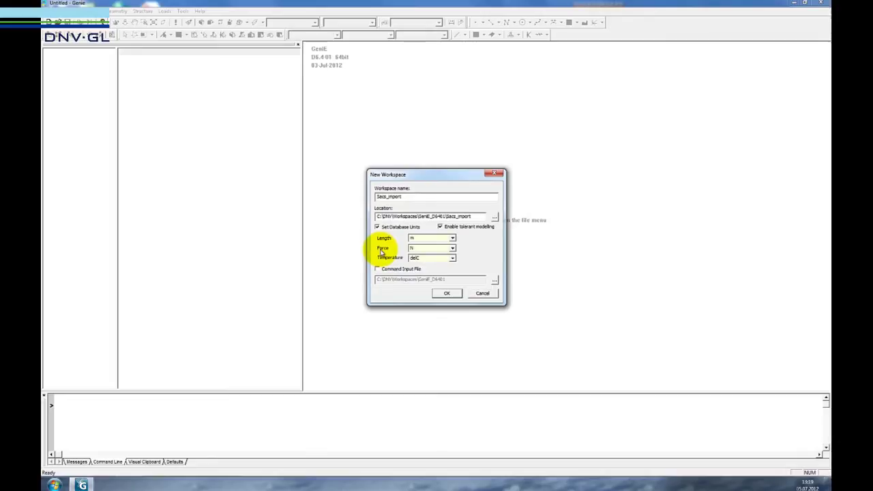
{"action": "left_click", "coordinate": [452, 248]}
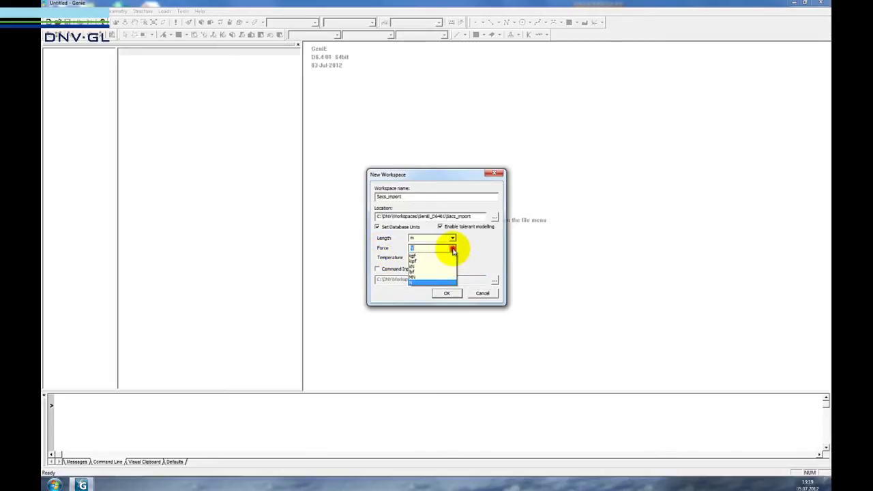
{"action": "left_click", "coordinate": [419, 266]}
{"action": "left_click", "coordinate": [452, 295]}
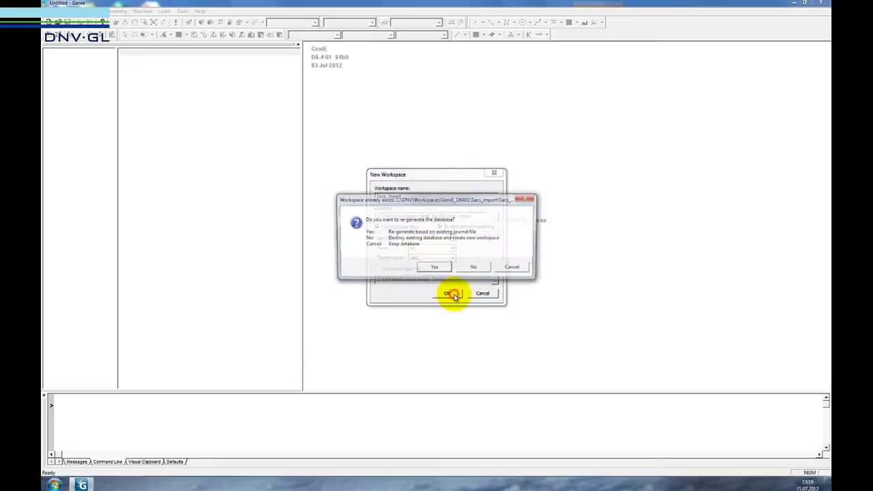
{"action": "left_click", "coordinate": [473, 271]}
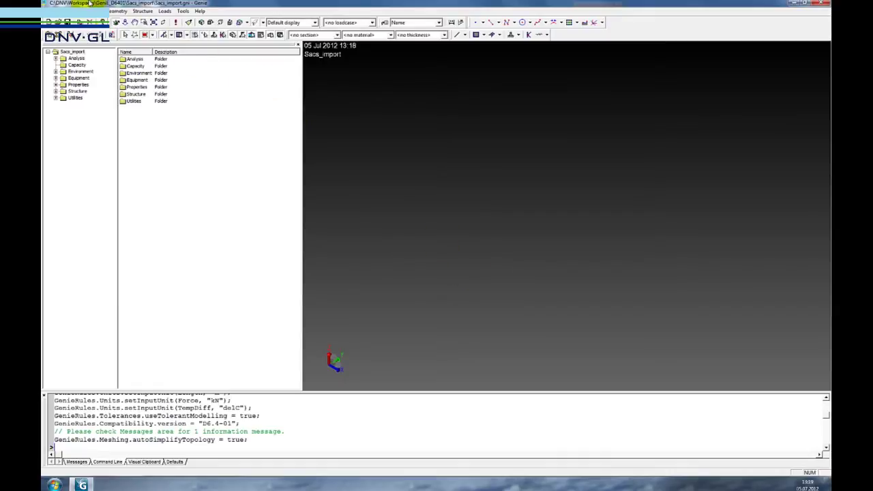
Step: Choose Example_model.inp from the Input_files folder as the SACS file to import
{"action": "left_click", "coordinate": [46, 11]}
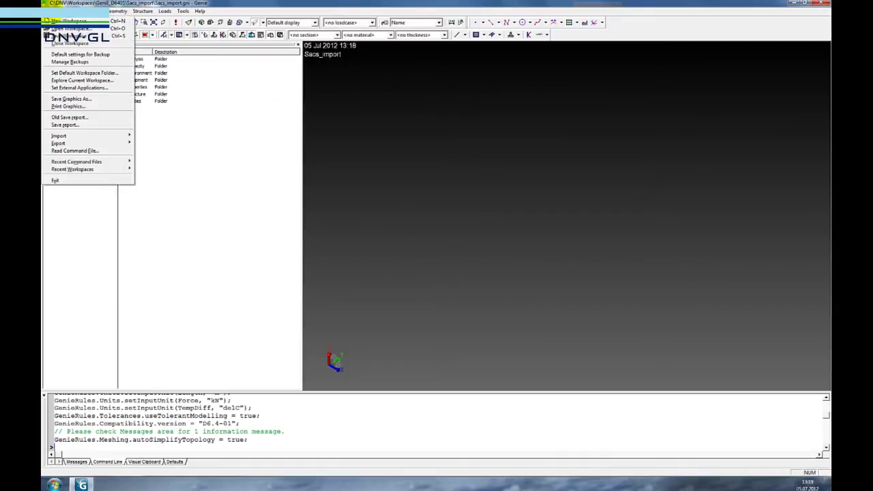
{"action": "mouse_move", "coordinate": [57, 137]}
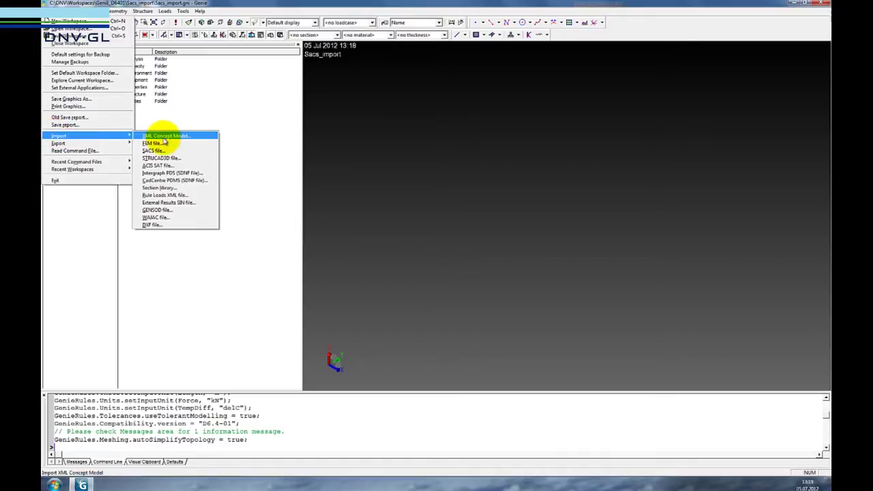
{"action": "left_click", "coordinate": [162, 150]}
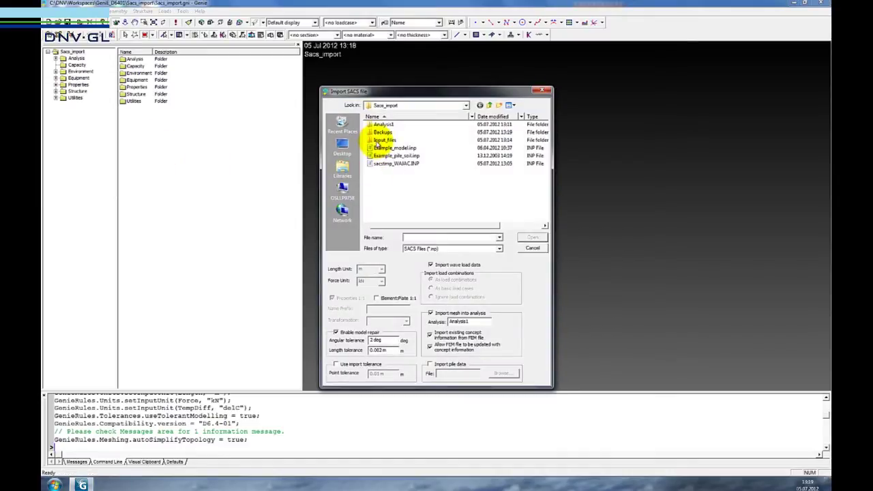
{"action": "double_click", "coordinate": [377, 140]}
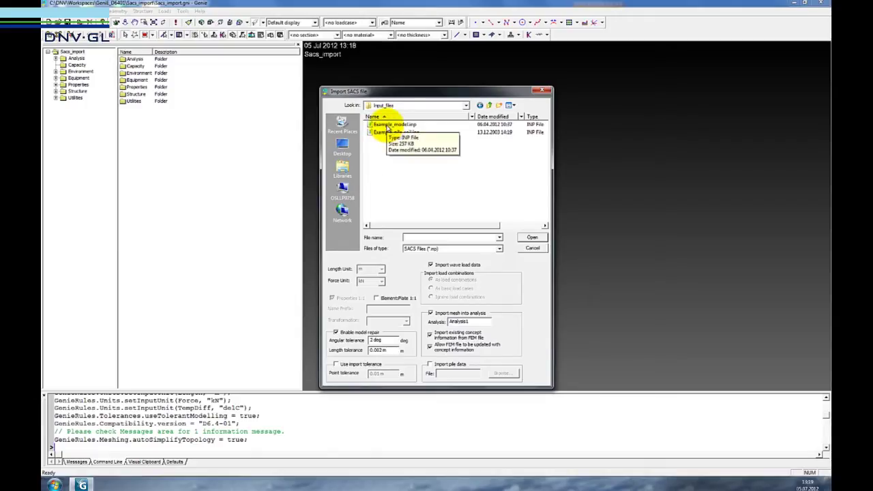
{"action": "left_click", "coordinate": [387, 127]}
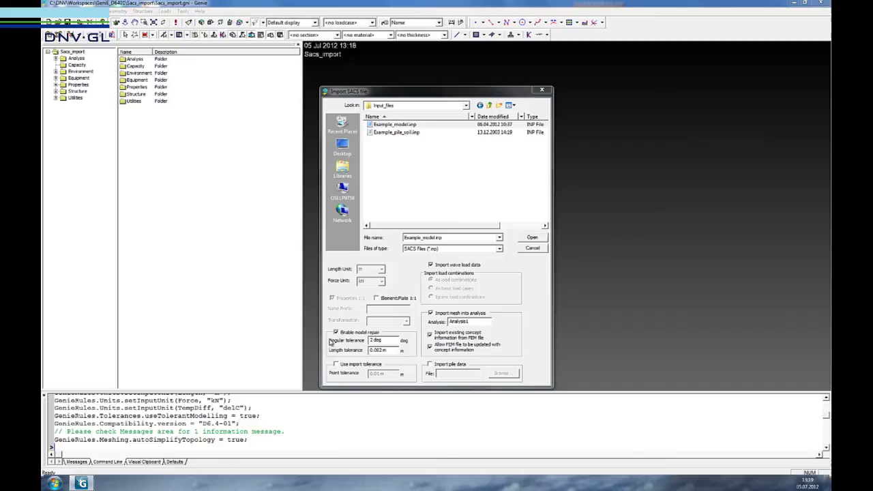
{"action": "left_click", "coordinate": [391, 338]}
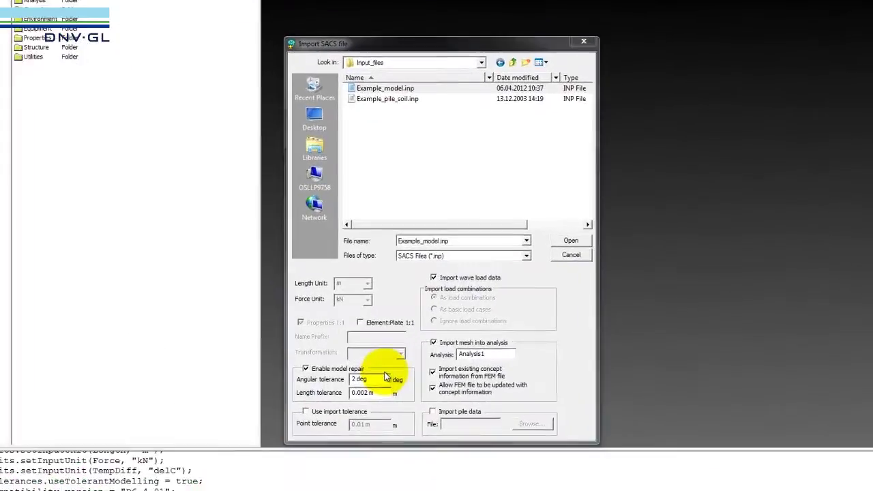
{"action": "left_click", "coordinate": [337, 363]}
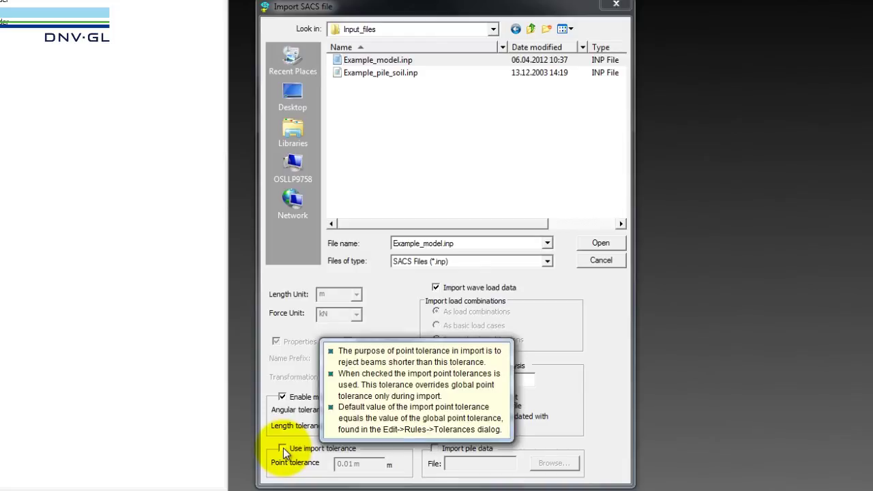
Step: Enable import tolerance and pile data from Example_pile_soil.inp, then run the import
{"action": "left_click", "coordinate": [283, 448]}
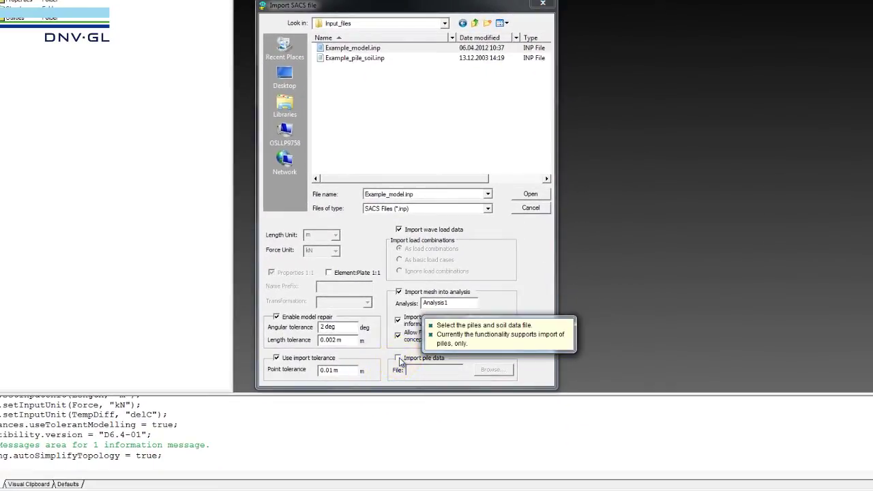
{"action": "left_click", "coordinate": [399, 357]}
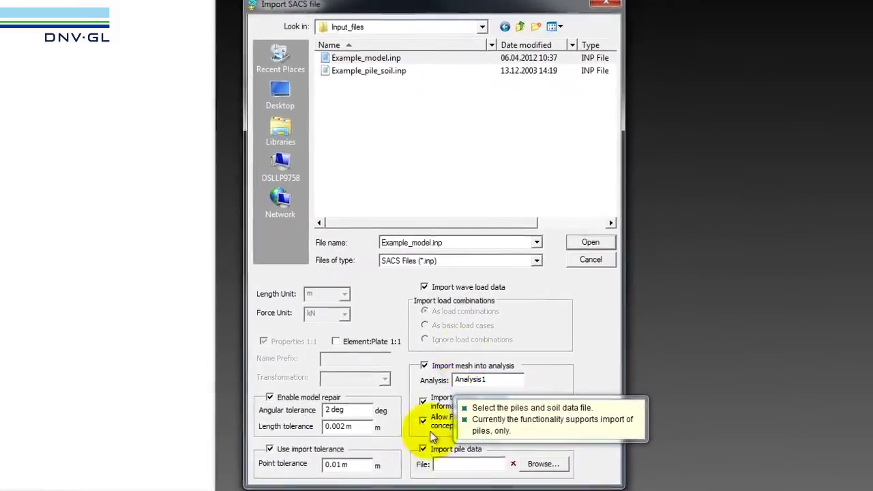
{"action": "left_click", "coordinate": [542, 464]}
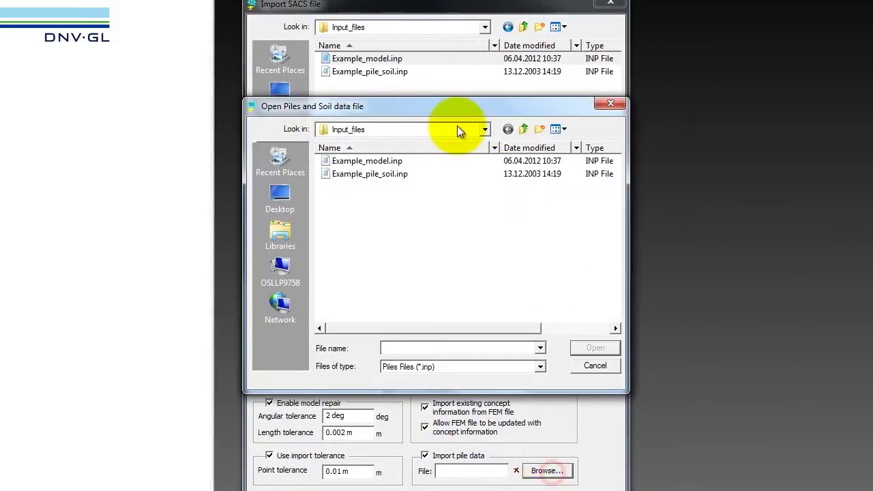
{"action": "left_click", "coordinate": [399, 174]}
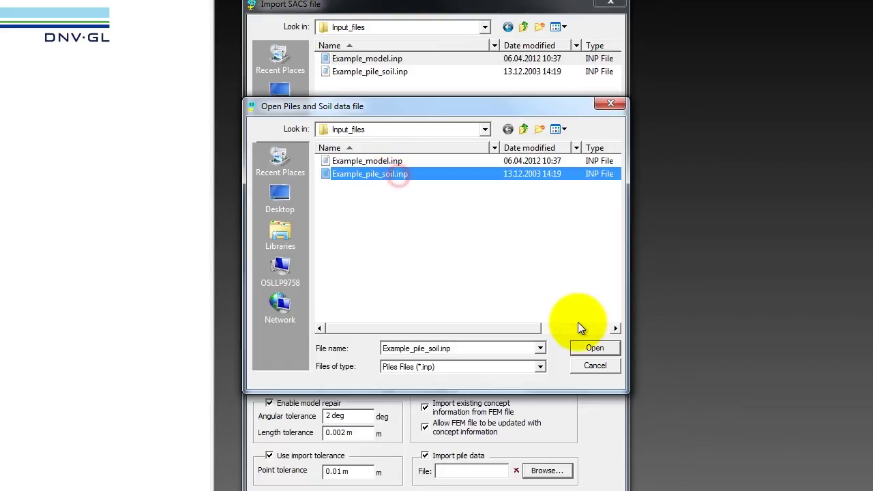
{"action": "left_click", "coordinate": [595, 348]}
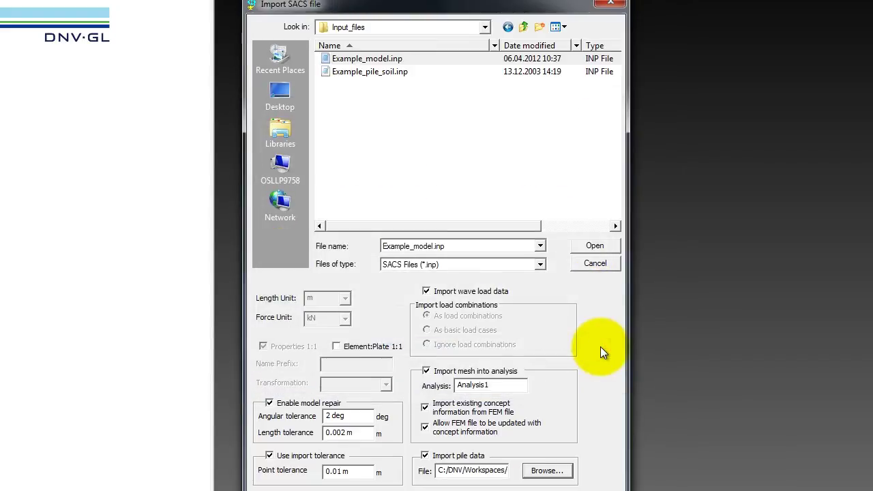
{"action": "left_click", "coordinate": [563, 245]}
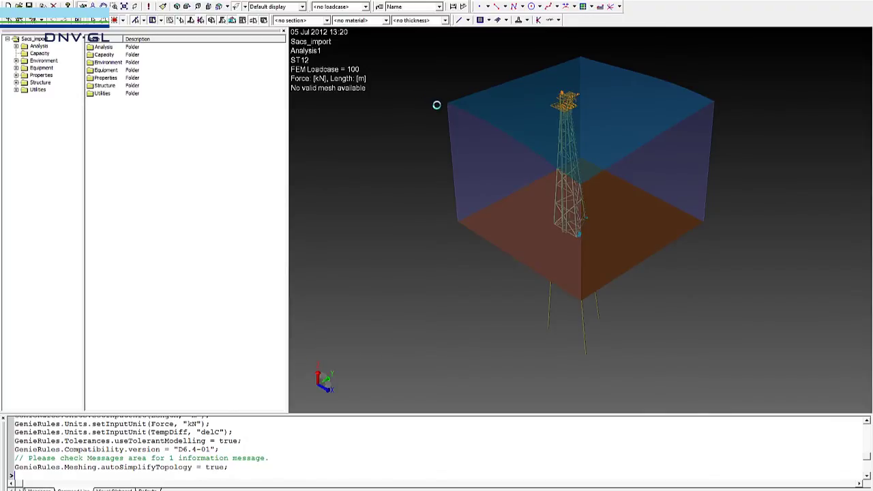
Step: Orbit the view to a near-level side view of the jacket, piles, water and seabed
{"action": "mouse_move", "coordinate": [385, 74]}
{"action": "left_mouse_down"}
{"action": "mouse_move", "coordinate": [398, 54]}
{"action": "mouse_move", "coordinate": [393, 73]}
{"action": "left_mouse_up"}
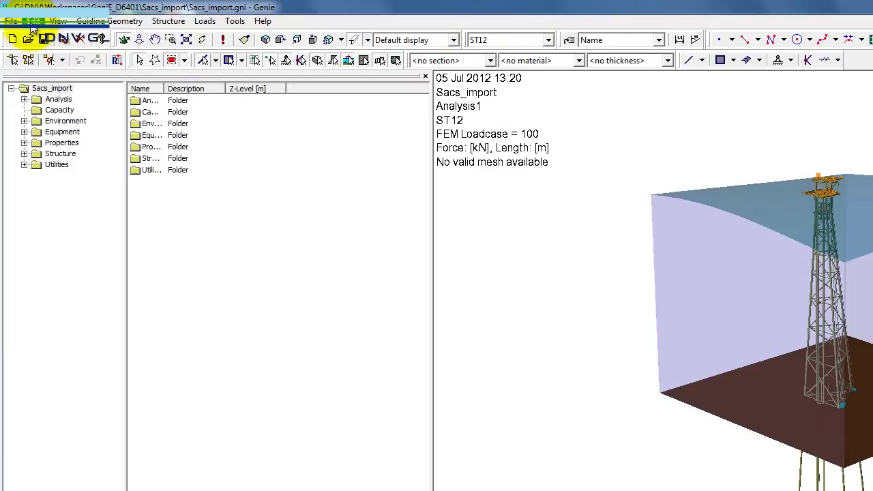
Step: Run the Example_soil_data.js command file from Input_files to add soil layers and pile types
{"action": "left_click", "coordinate": [11, 21]}
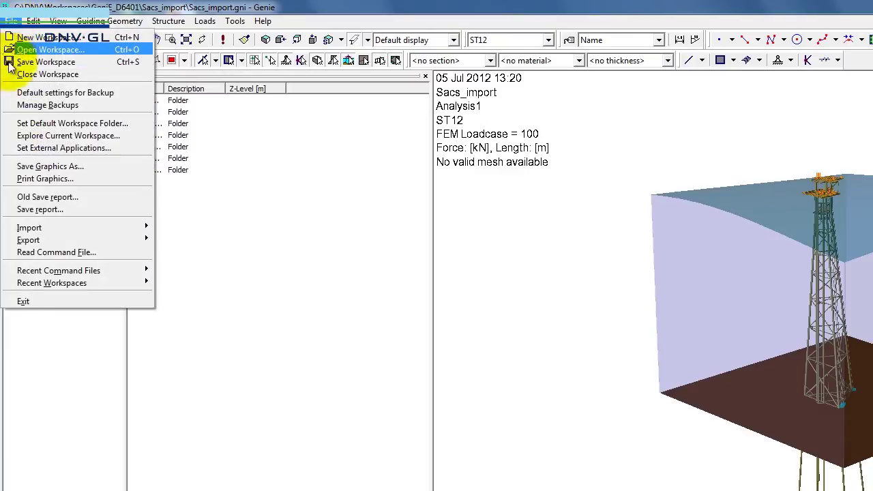
{"action": "left_click", "coordinate": [31, 250]}
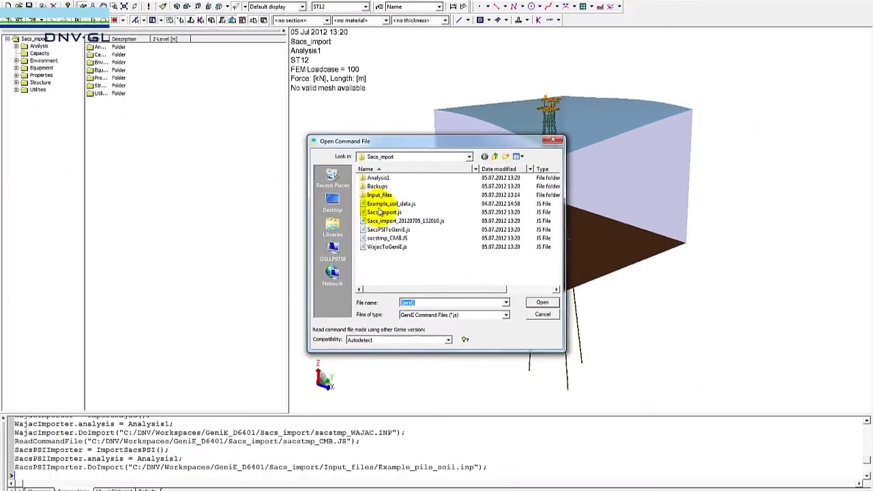
{"action": "double_click", "coordinate": [374, 195]}
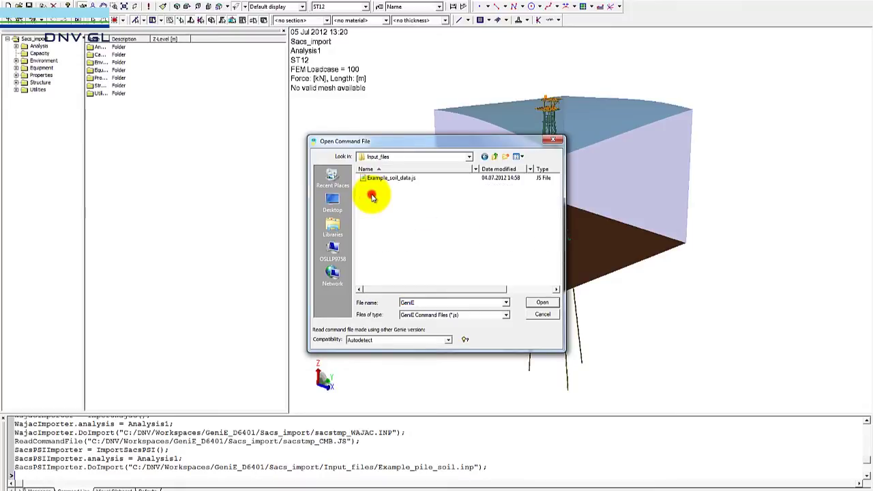
{"action": "left_click", "coordinate": [383, 179]}
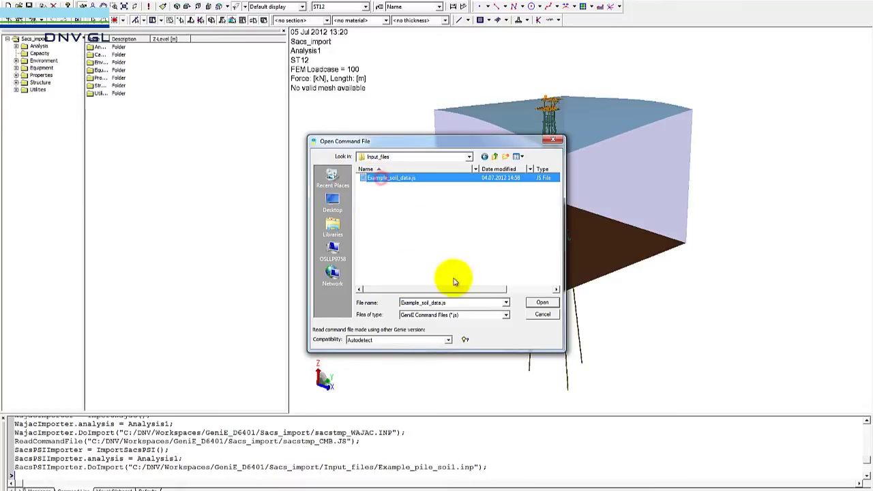
{"action": "left_click", "coordinate": [544, 302]}
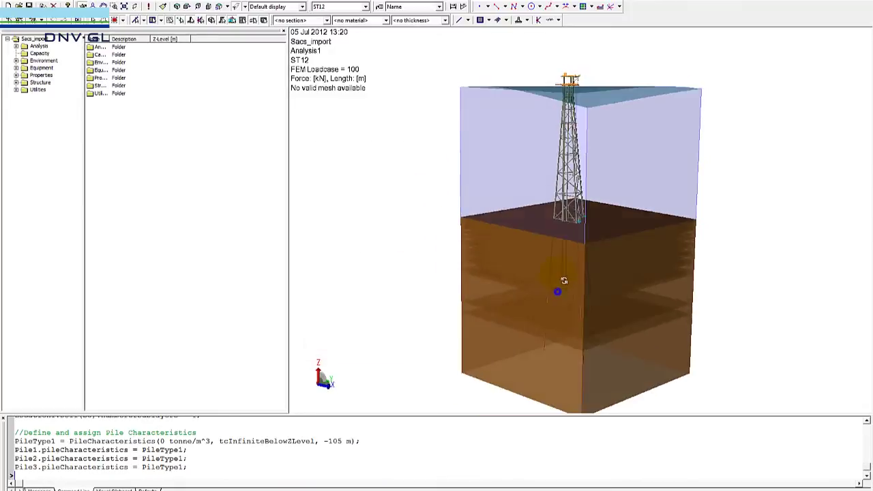
{"action": "left_click_drag", "start_coordinate": [562, 302], "coordinate": [562, 298]}
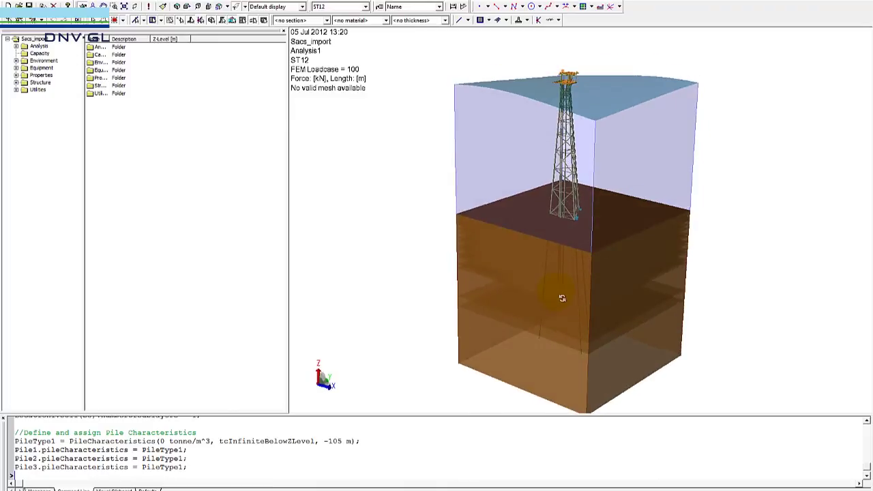
Step: Colour-code the jacket members by HydroDynamicDiameter1 through HydroDynamicDiameter10
{"action": "left_click", "coordinate": [16, 75]}
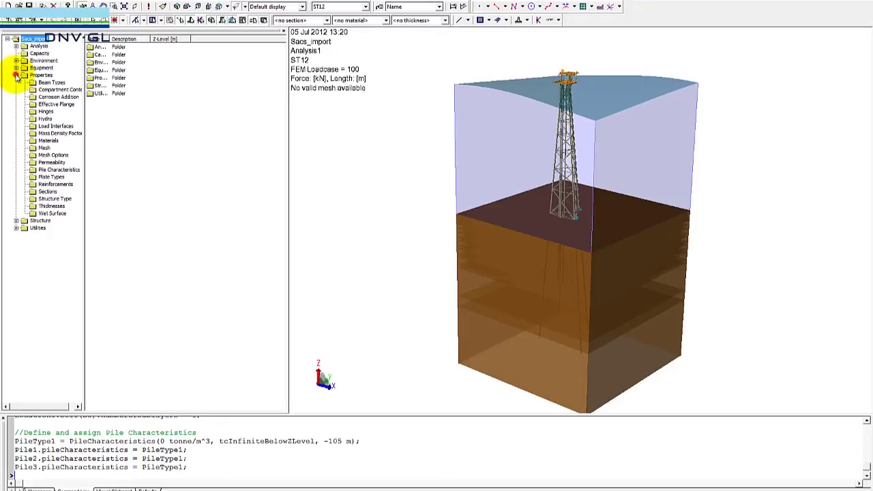
{"action": "left_click", "coordinate": [45, 120]}
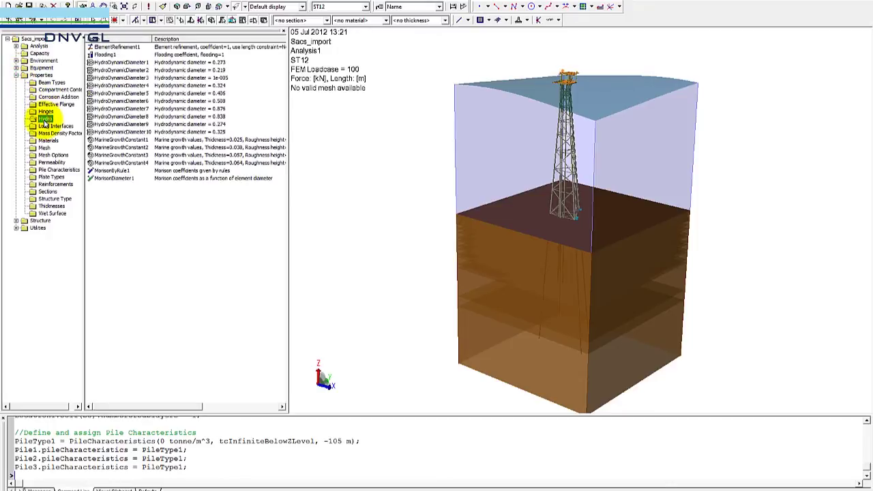
{"action": "left_click", "coordinate": [145, 63]}
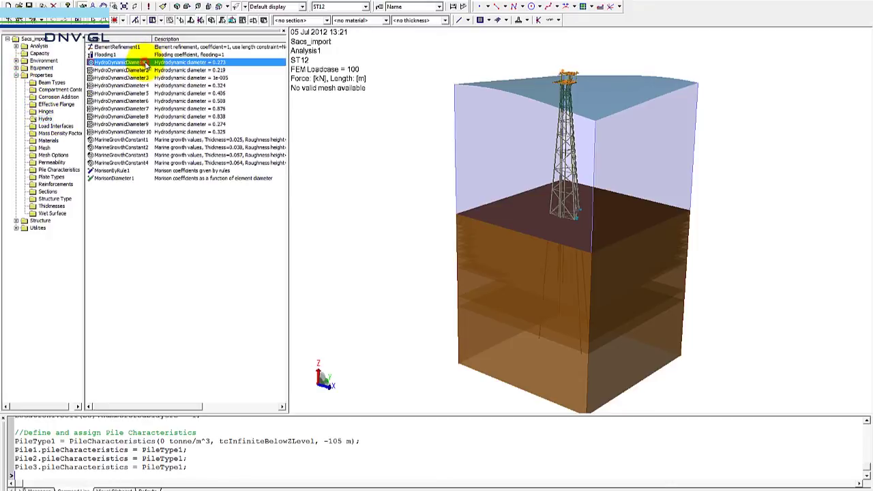
{"action": "left_click", "coordinate": [139, 132], "text": "shift"}
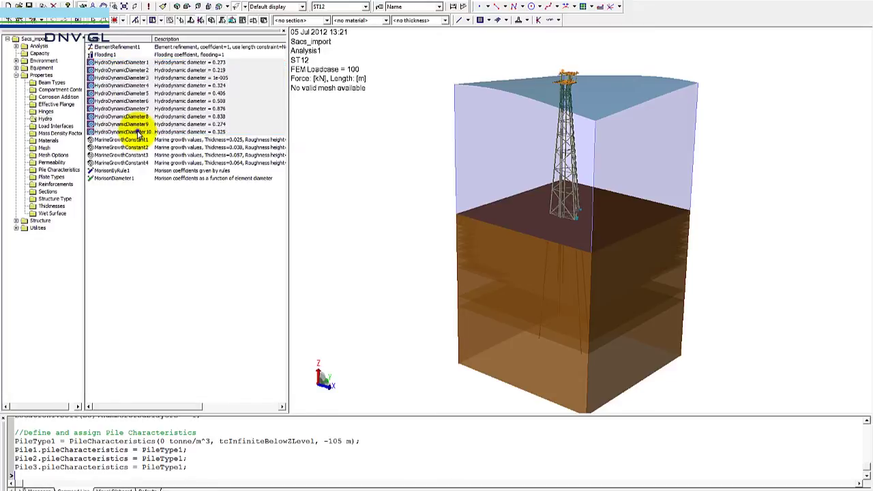
{"action": "right_click", "coordinate": [138, 133]}
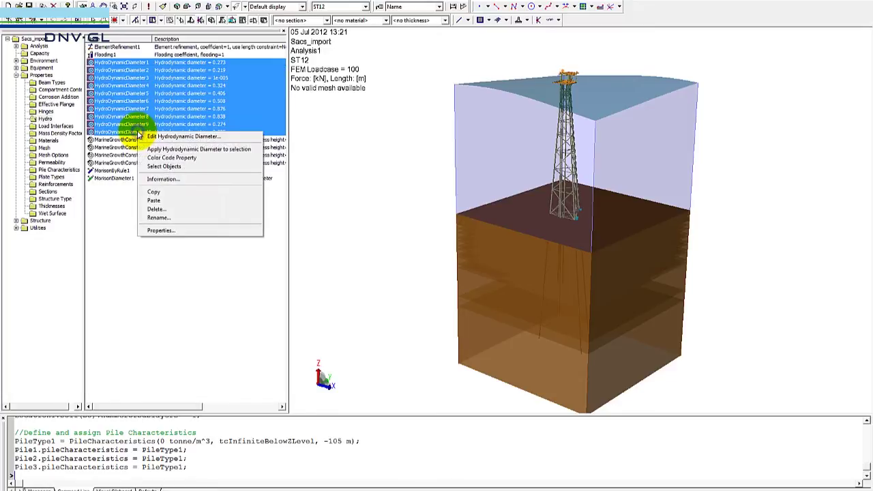
{"action": "left_click", "coordinate": [164, 157]}
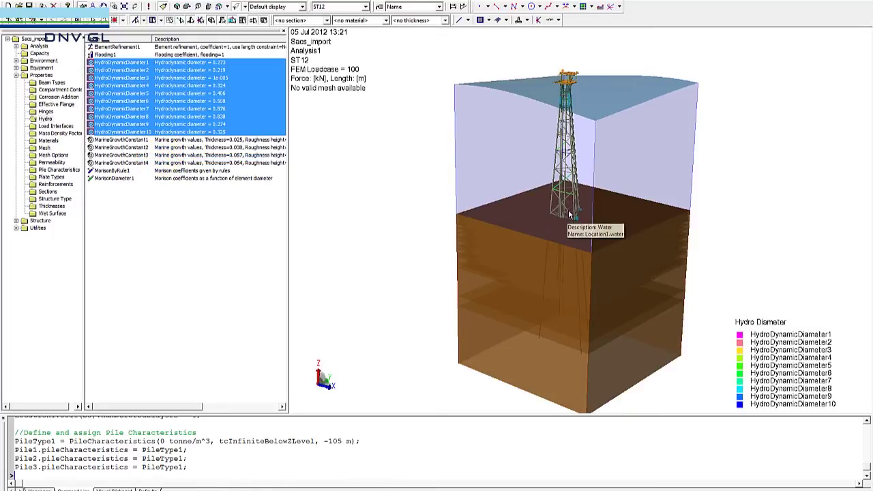
{"action": "middle_click_drag", "start_coordinate": [555, 179], "coordinate": [544, 202]}
{"action": "scroll", "coordinate": [557, 206], "scroll_direction": "up", "scroll_amount": 5}
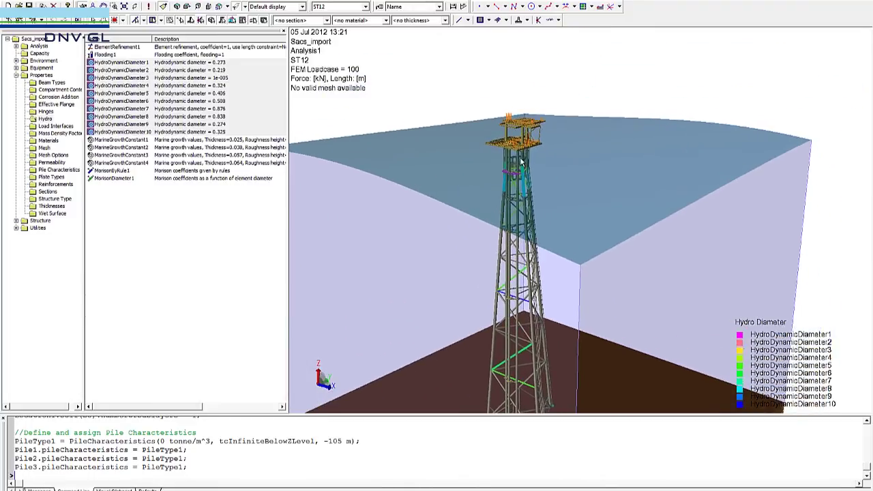
Step: Hide the sea surface, water and seabed to inspect the colour-coded jacket
{"action": "left_click", "coordinate": [235, 21]}
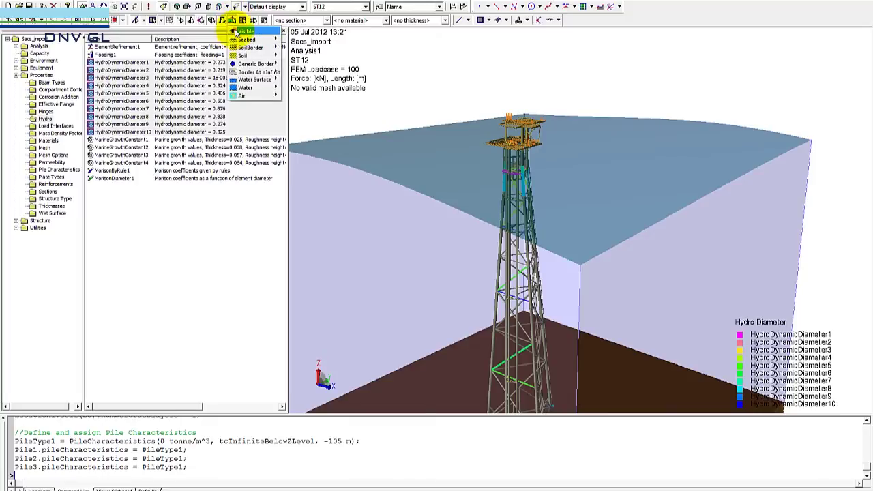
{"action": "left_click", "coordinate": [235, 32]}
{"action": "middle_click_drag", "start_coordinate": [497, 202], "coordinate": [557, 205]}
{"action": "scroll", "coordinate": [558, 205], "scroll_direction": "up", "scroll_amount": 5}
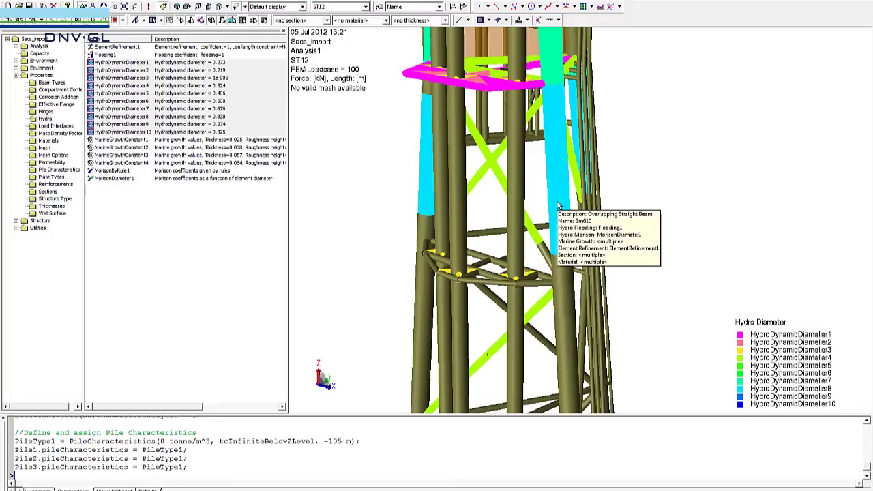
{"action": "scroll", "coordinate": [558, 205], "scroll_direction": "down", "scroll_amount": 5}
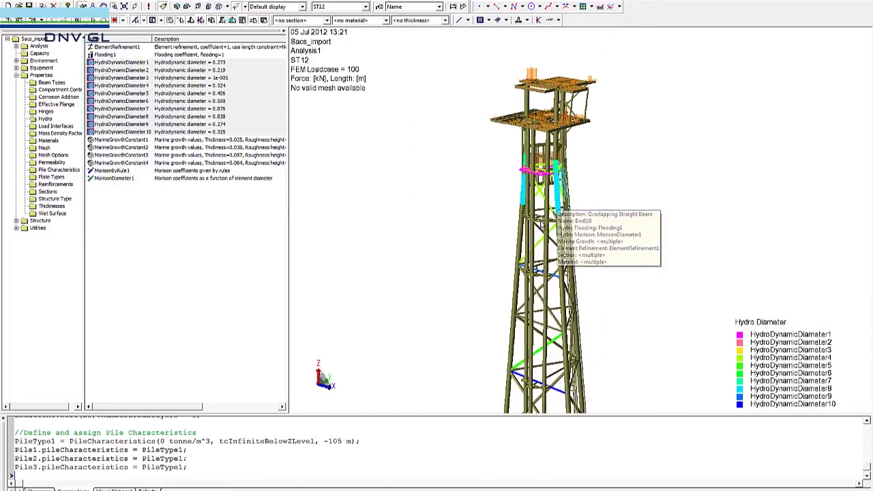
{"action": "right_click_drag", "start_coordinate": [487, 211], "coordinate": [483, 208]}
{"action": "left_click", "coordinate": [457, 156]}
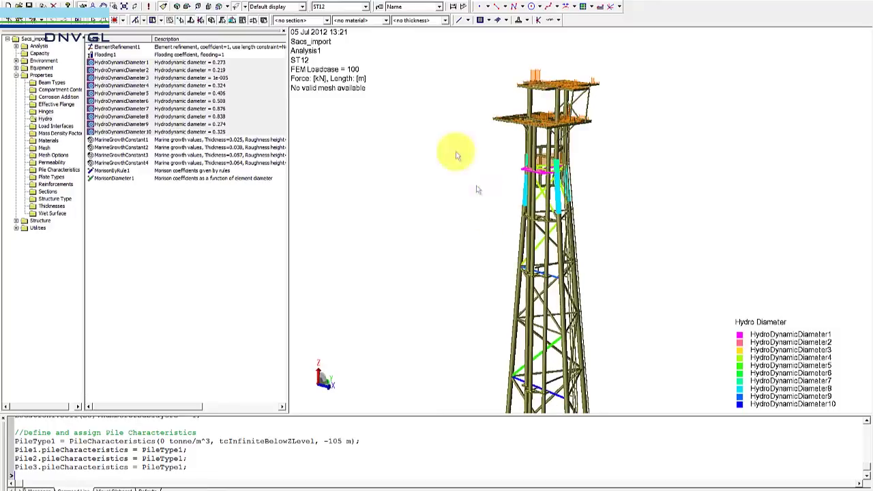
Step: Remove the diameter colour coding and show the seabed and water again
{"action": "left_click", "coordinate": [156, 6]}
{"action": "left_click_drag", "start_coordinate": [546, 293], "coordinate": [569, 214]}
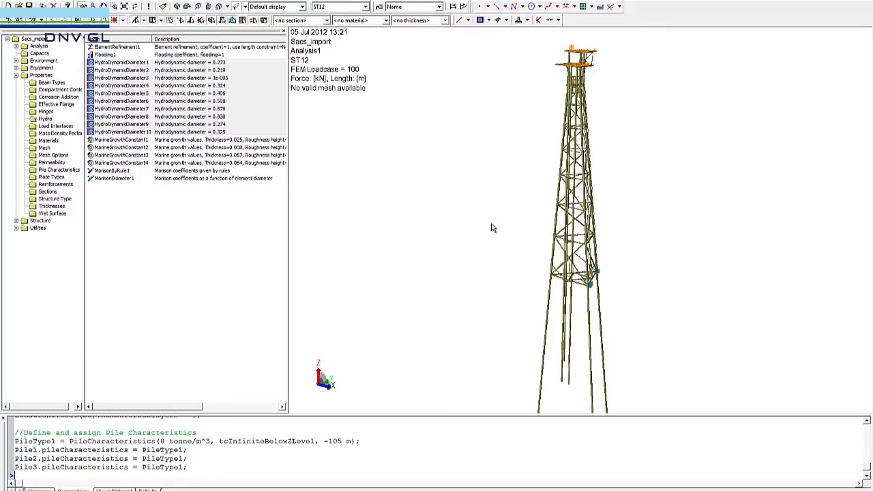
{"action": "right_click_drag", "start_coordinate": [515, 229], "coordinate": [524, 227]}
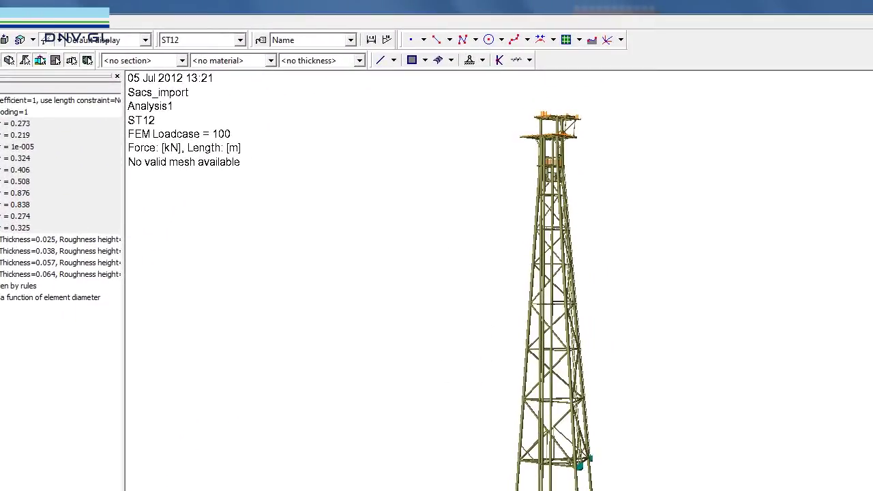
{"action": "left_click", "coordinate": [101, 219]}
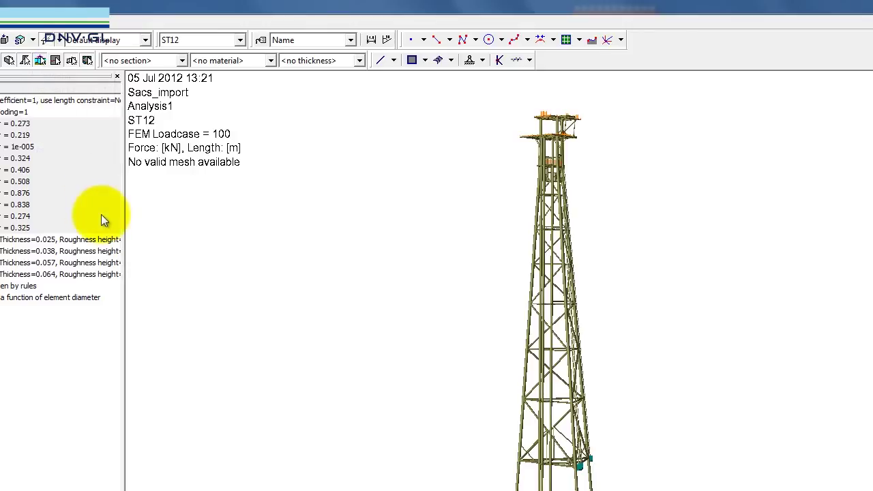
{"action": "left_click", "coordinate": [40, 60]}
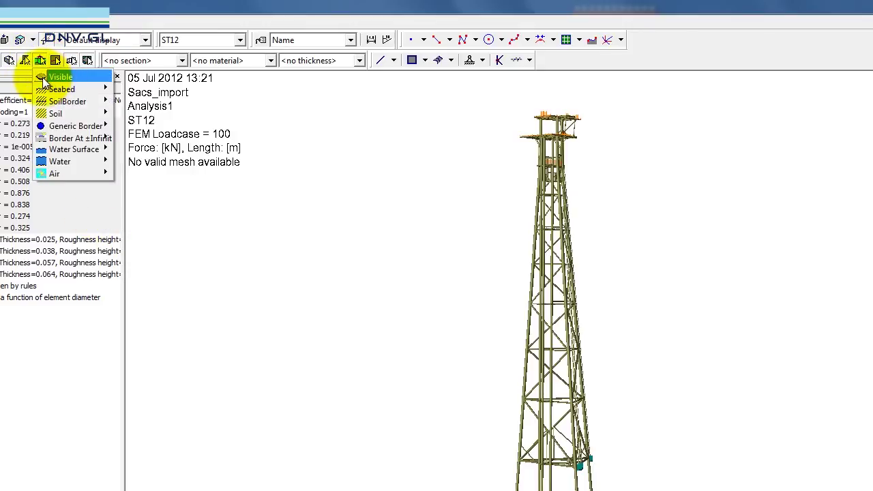
{"action": "left_click", "coordinate": [42, 77]}
{"action": "right_click_drag", "start_coordinate": [496, 357], "coordinate": [494, 390]}
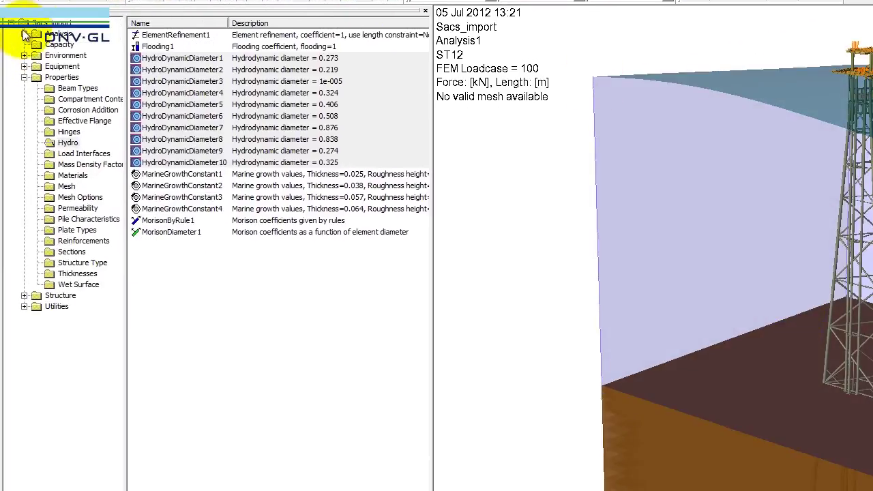
Step: Expand the Analysis folder and display Analysis1's meshing, wave load, pile-soil and result steps
{"action": "left_click", "coordinate": [24, 34]}
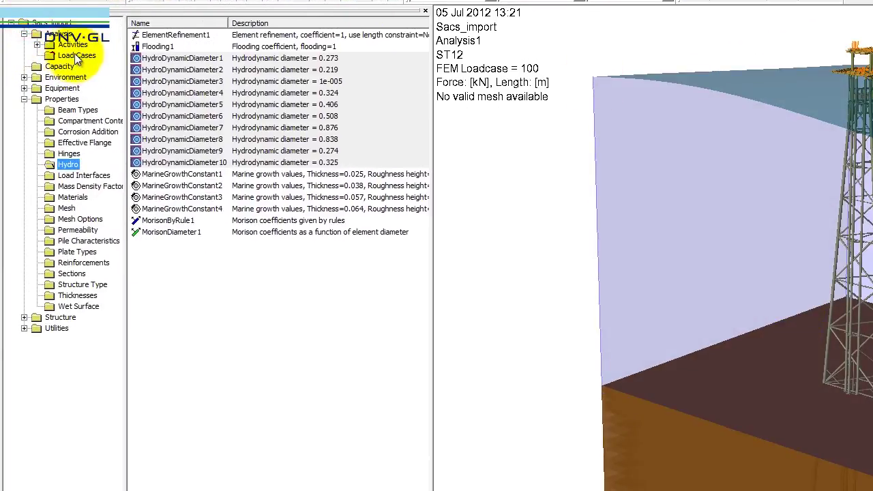
{"action": "left_click", "coordinate": [74, 44]}
{"action": "double_click", "coordinate": [75, 44]}
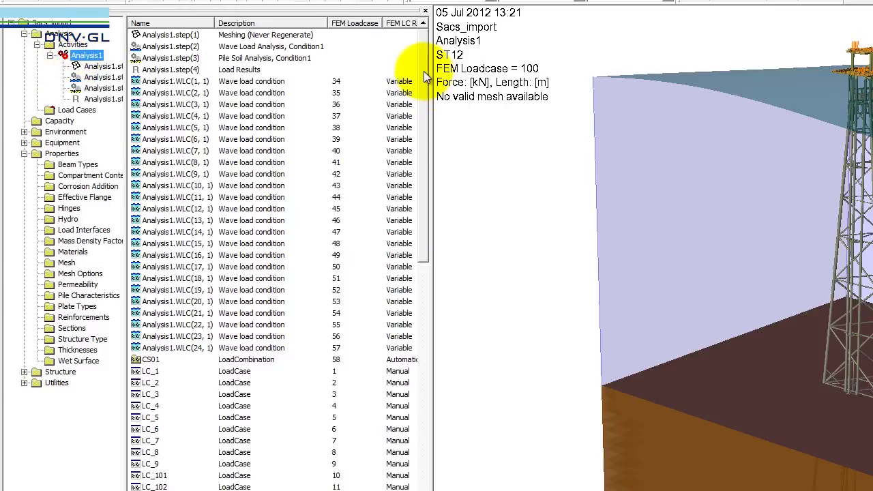
{"action": "left_click_drag", "start_coordinate": [422, 77], "coordinate": [429, 417]}
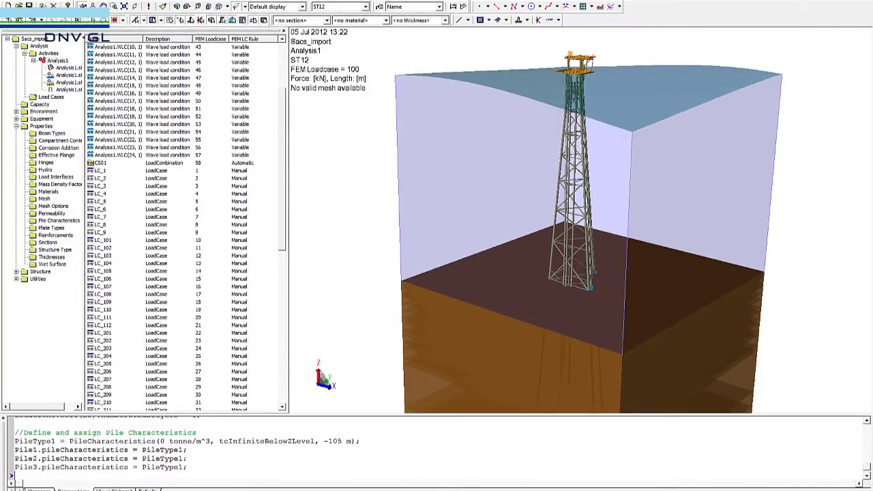
{"action": "left_click", "coordinate": [154, 5]}
Step: Open the Activity Monitor and review the Wave Load and Pile Soil Analysis activities
{"action": "mouse_move", "coordinate": [155, 5]}
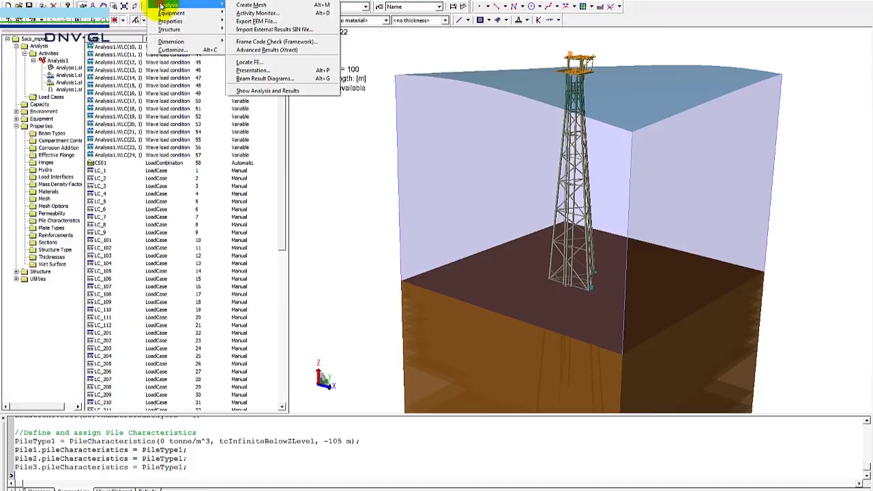
{"action": "left_click", "coordinate": [252, 13]}
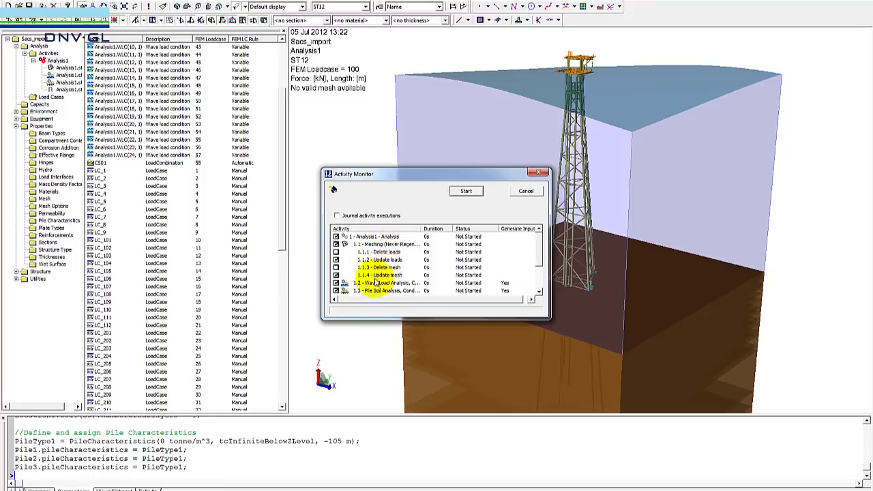
{"action": "left_click", "coordinate": [378, 283]}
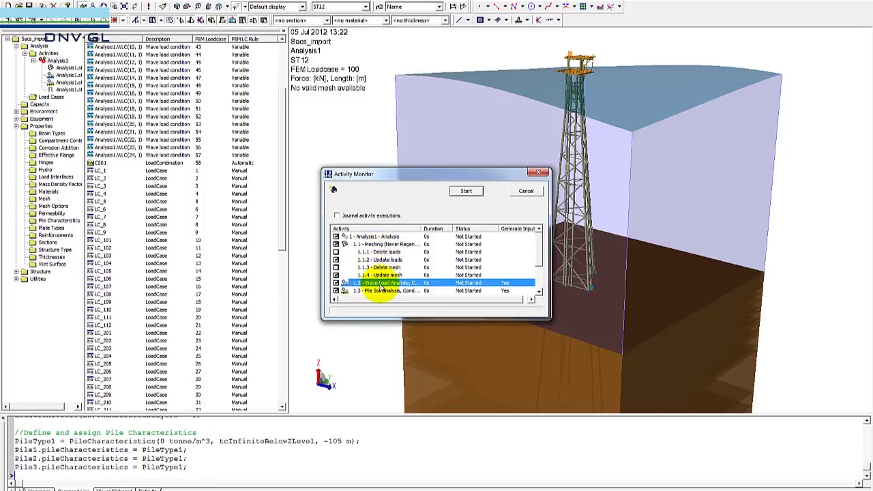
{"action": "left_click", "coordinate": [380, 291]}
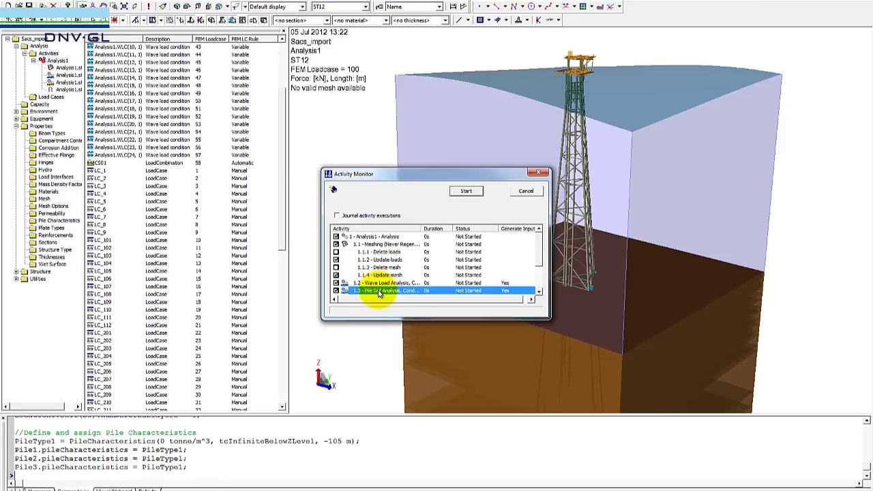
Step: Set the Meshing activity's regeneration option to Always Regenerate Mesh
{"action": "left_click", "coordinate": [377, 245]}
{"action": "left_click", "coordinate": [401, 248]}
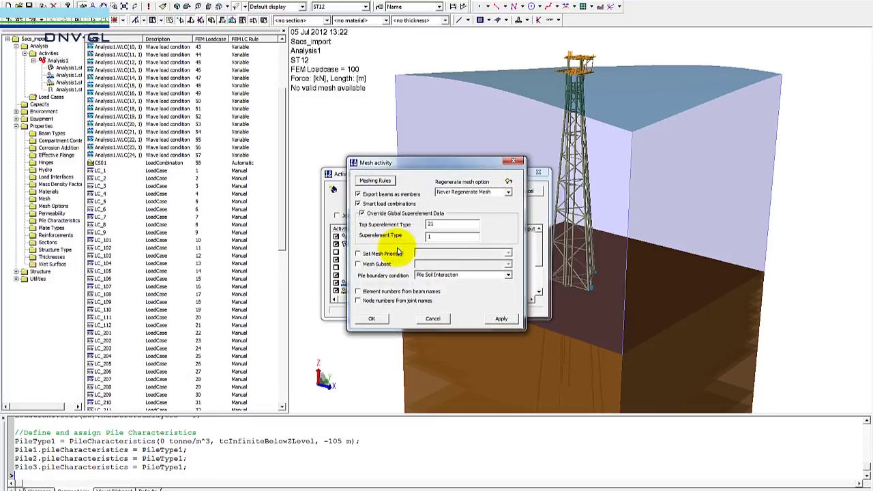
{"action": "left_click", "coordinate": [508, 192]}
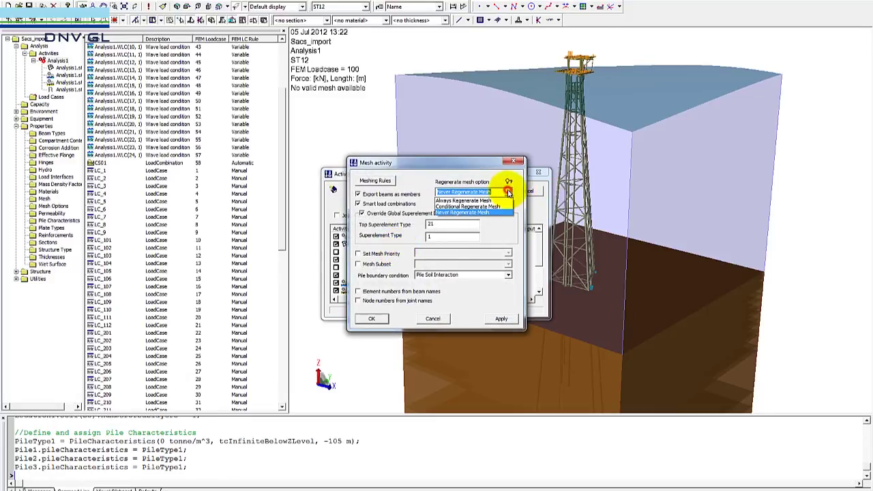
{"action": "left_click", "coordinate": [465, 201]}
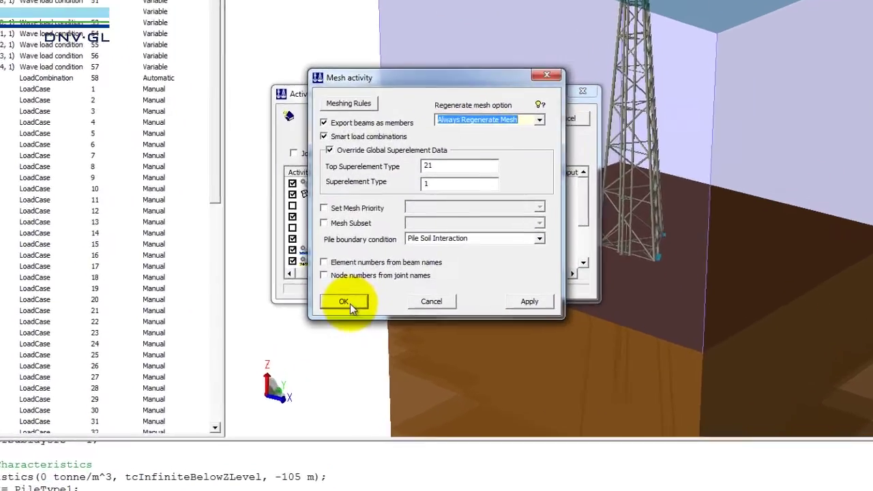
{"action": "left_click", "coordinate": [374, 320]}
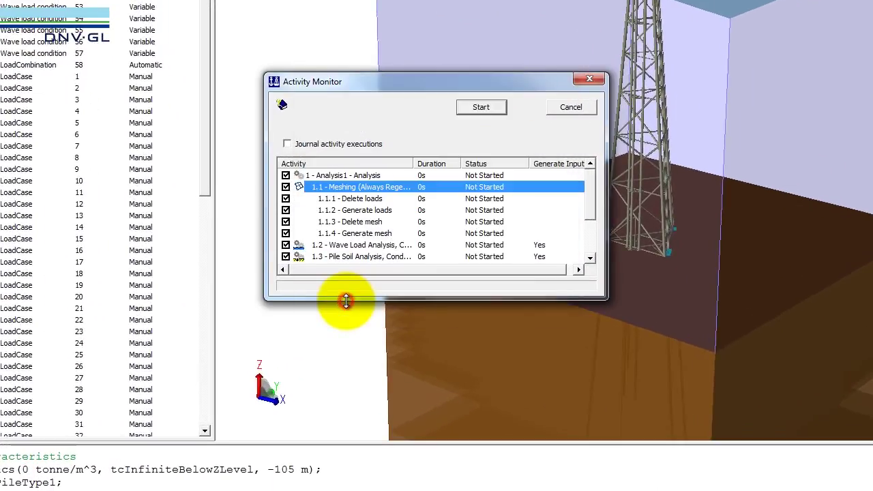
Step: Start Analysis1 from the enlarged Activity Monitor and close it once results load
{"action": "left_click_drag", "start_coordinate": [506, 301], "coordinate": [511, 377]}
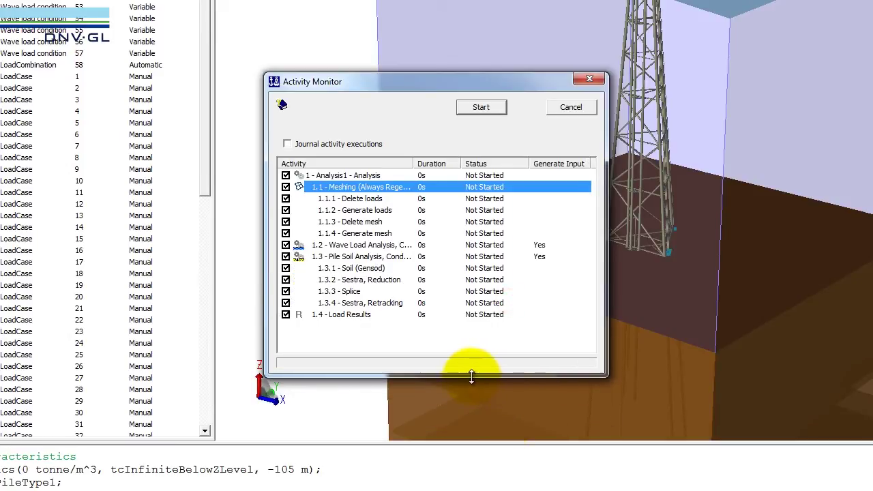
{"action": "left_click", "coordinate": [481, 108]}
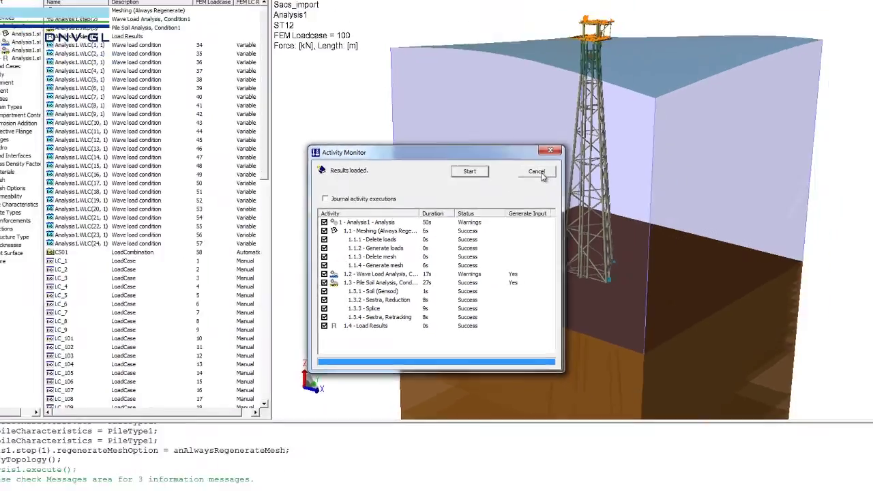
{"action": "left_click", "coordinate": [570, 107]}
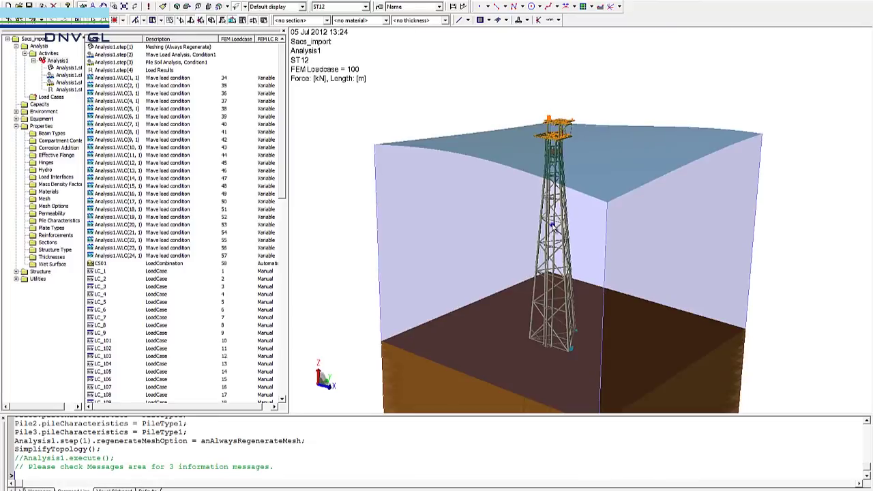
Step: Switch to Results - with Mesh and apply a deformed-shape displacement contour plot for ST12
{"action": "left_click", "coordinate": [302, 6]}
{"action": "left_click", "coordinate": [272, 75]}
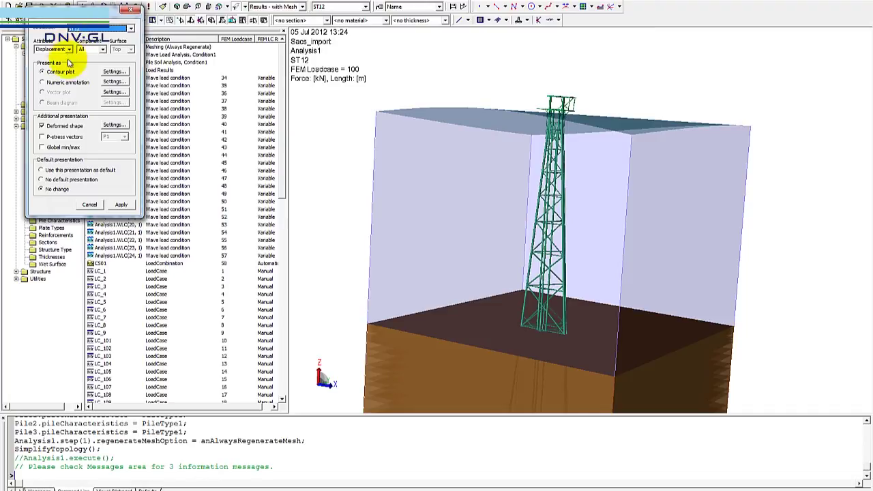
{"action": "left_click", "coordinate": [121, 205]}
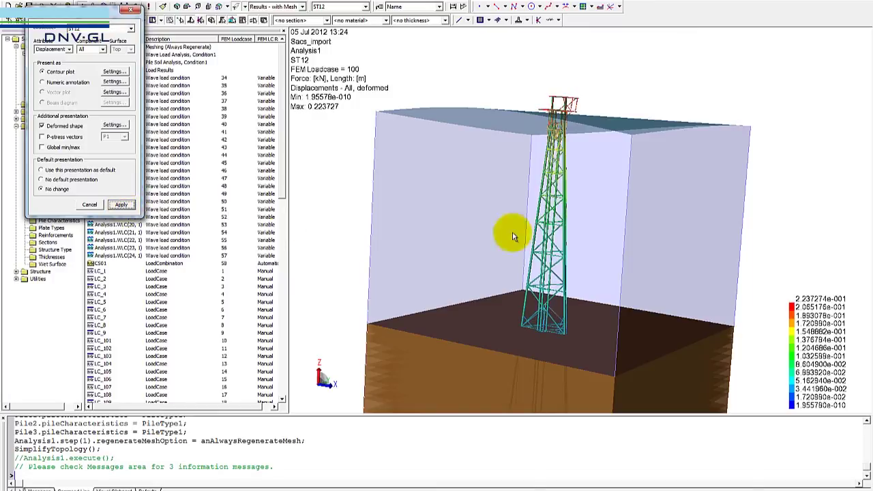
{"action": "mouse_move", "coordinate": [565, 214]}
{"action": "middle_mouse_down"}
{"action": "mouse_move", "coordinate": [556, 233]}
{"action": "mouse_move", "coordinate": [561, 201]}
{"action": "mouse_move", "coordinate": [571, 211]}
{"action": "mouse_move", "coordinate": [561, 141]}
{"action": "mouse_move", "coordinate": [537, 203]}
{"action": "mouse_move", "coordinate": [554, 225]}
{"action": "middle_mouse_up"}
{"action": "scroll", "coordinate": [561, 140], "scroll_direction": "up", "scroll_amount": 3}
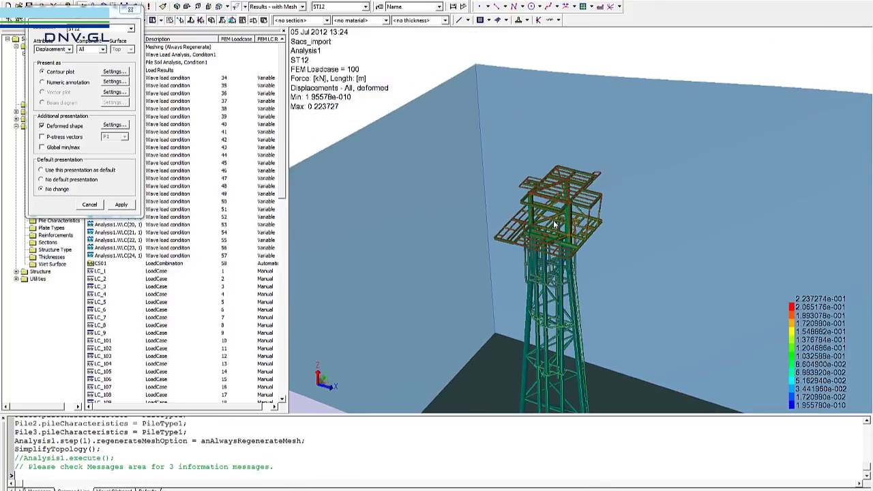
Step: Show load case OP10 displacement contours (max 0.0926586 m) and close the results presentation settings
{"action": "left_click", "coordinate": [366, 7]}
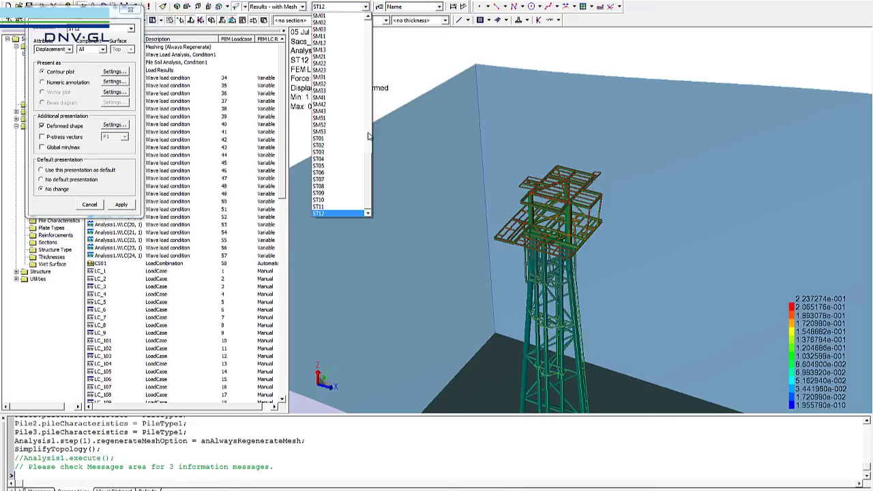
{"action": "mouse_move", "coordinate": [368, 136]}
{"action": "left_mouse_down"}
{"action": "mouse_move", "coordinate": [362, 107]}
{"action": "mouse_move", "coordinate": [366, 139]}
{"action": "left_mouse_up"}
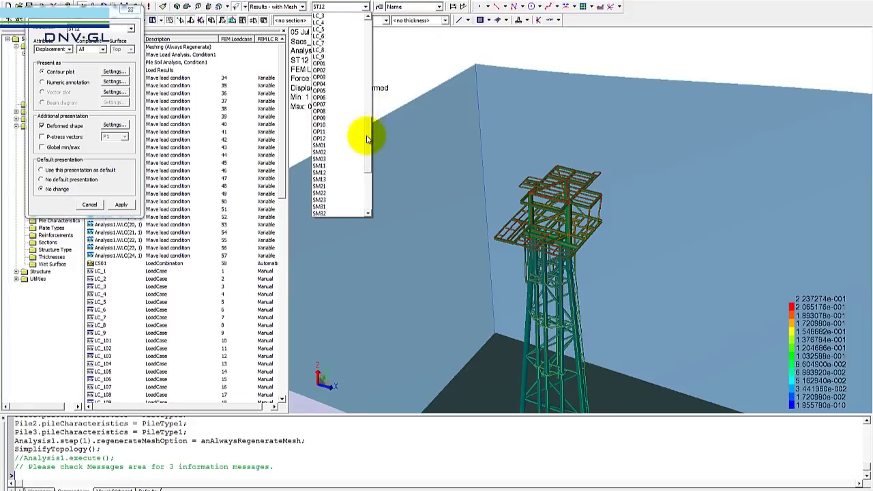
{"action": "left_click", "coordinate": [320, 126]}
{"action": "left_click_drag", "start_coordinate": [516, 195], "coordinate": [498, 180]}
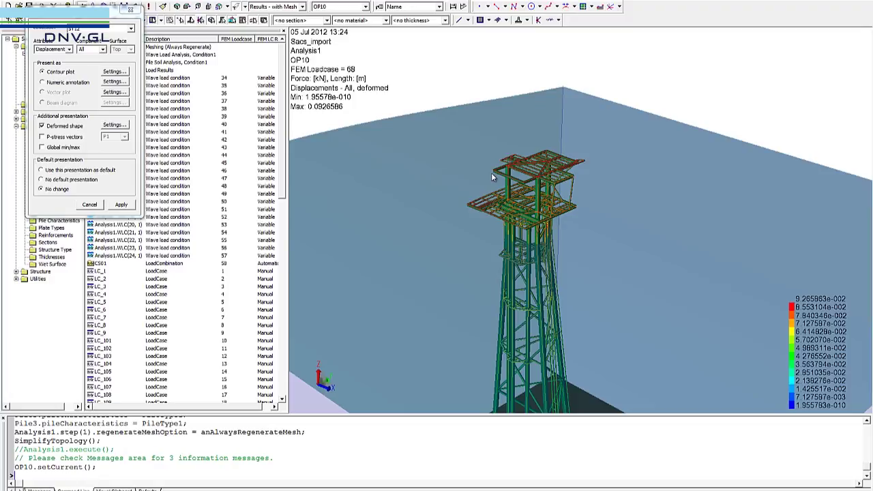
{"action": "mouse_move", "coordinate": [470, 154]}
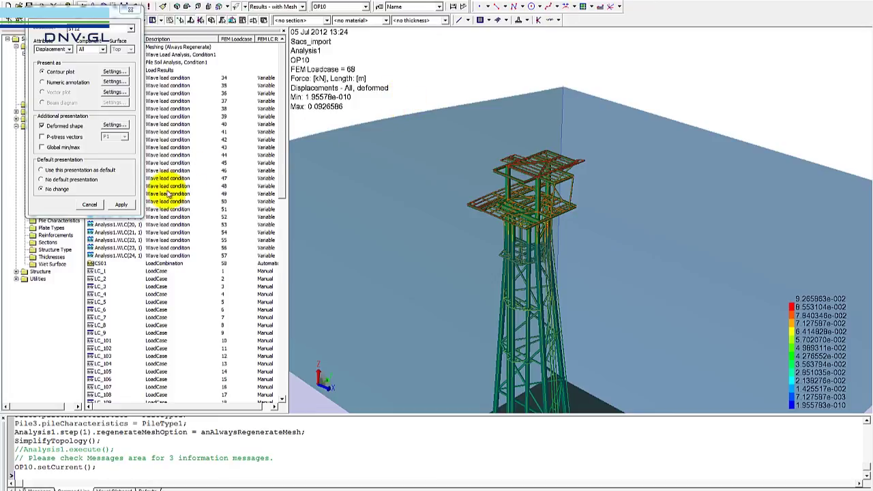
{"action": "left_click", "coordinate": [89, 205]}
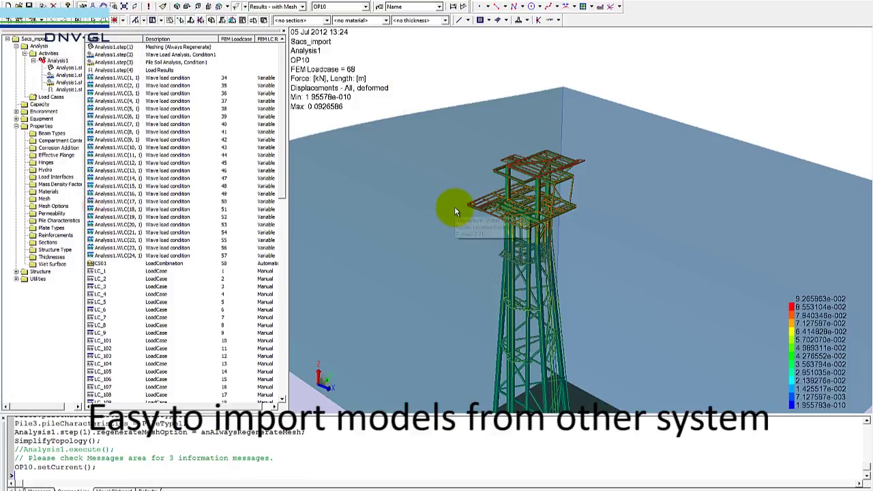
Step: Leave the OP10 contours, ranging 1.95578e-010 to 0.0926586 m, displayed on the deformed jacket
{"action": "mouse_move", "coordinate": [454, 206]}
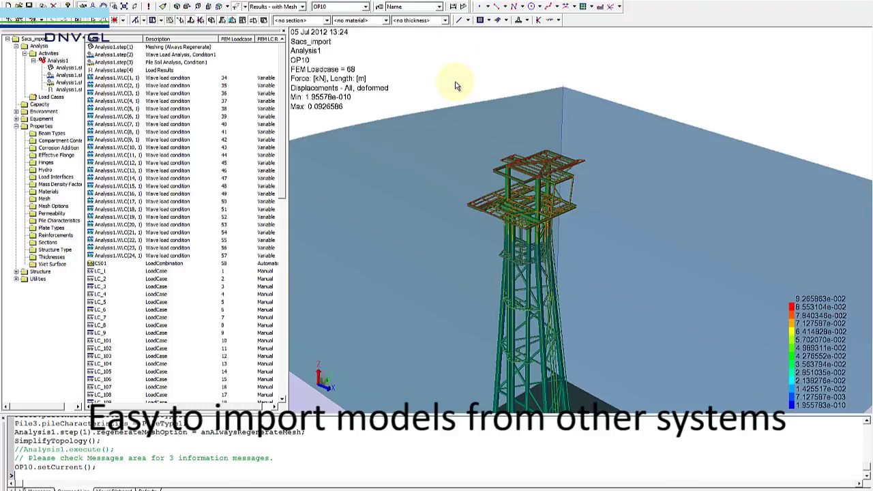